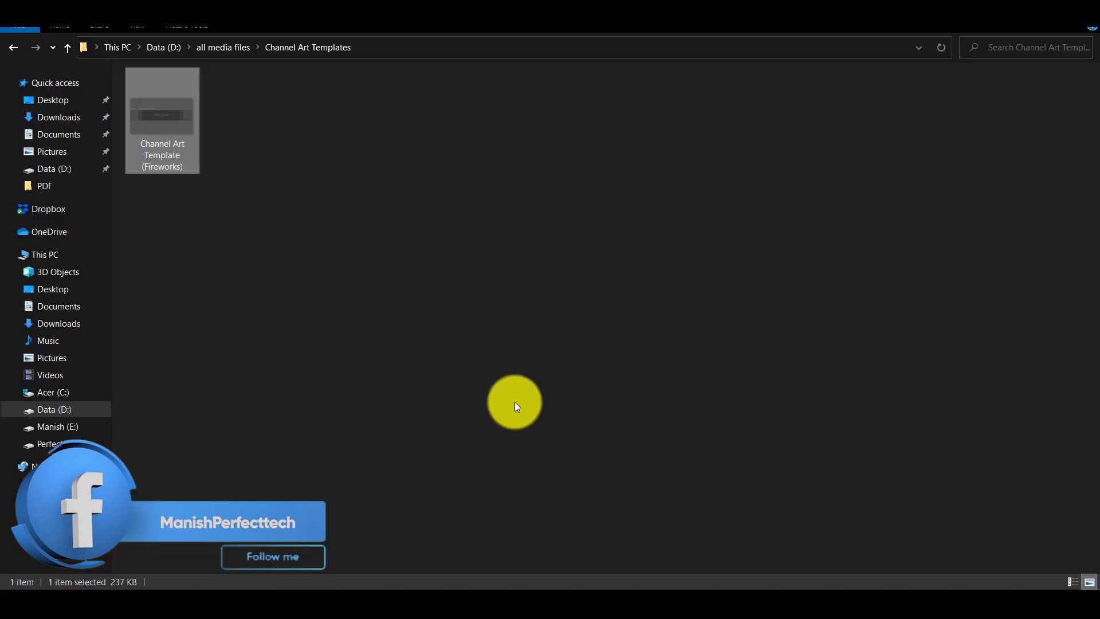
Step: Open Channel Art Template (Fireworks) from D: > all media files > Channel Art Templates
{"action": "double_click", "coordinate": [181, 135]}
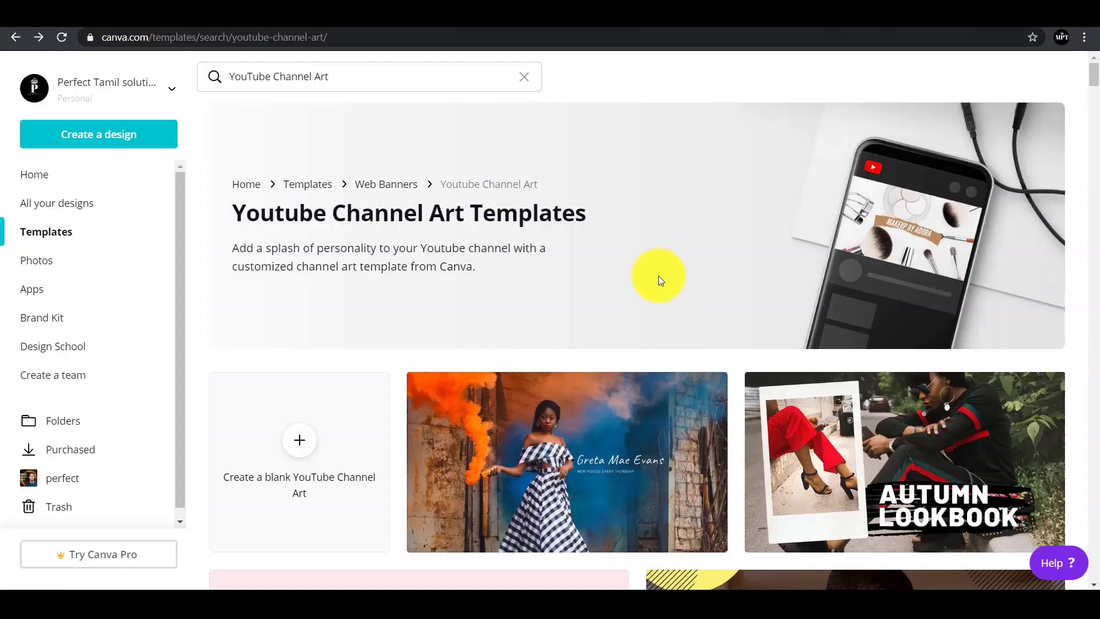
{"action": "scroll", "coordinate": [660, 274], "scroll_direction": "down", "scroll_amount": 5}
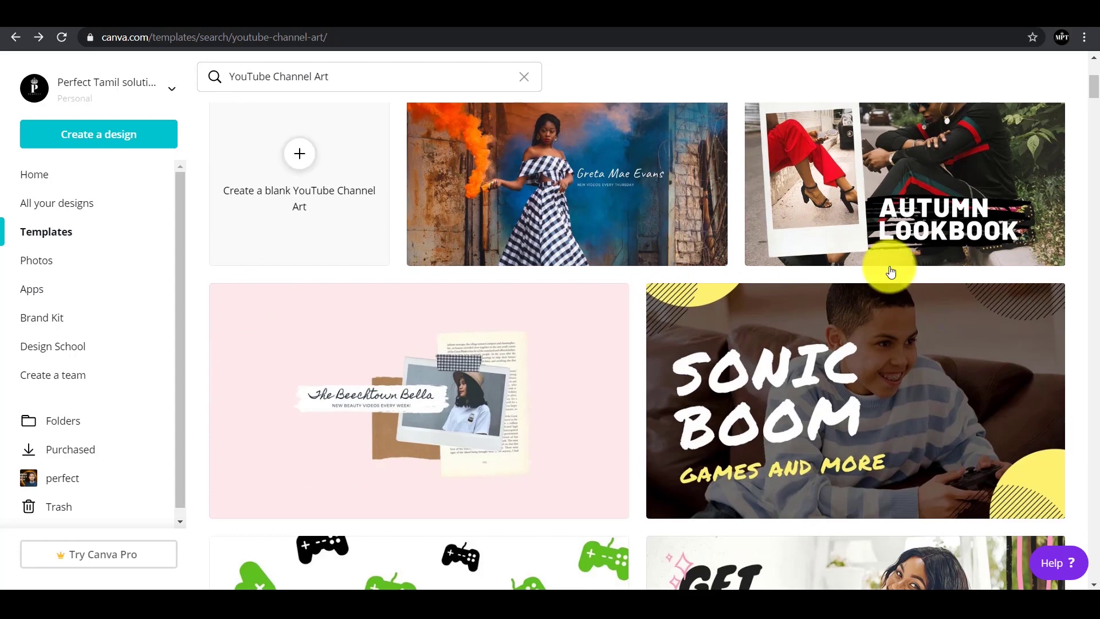
{"action": "scroll", "coordinate": [848, 336], "scroll_direction": "down", "scroll_amount": 3}
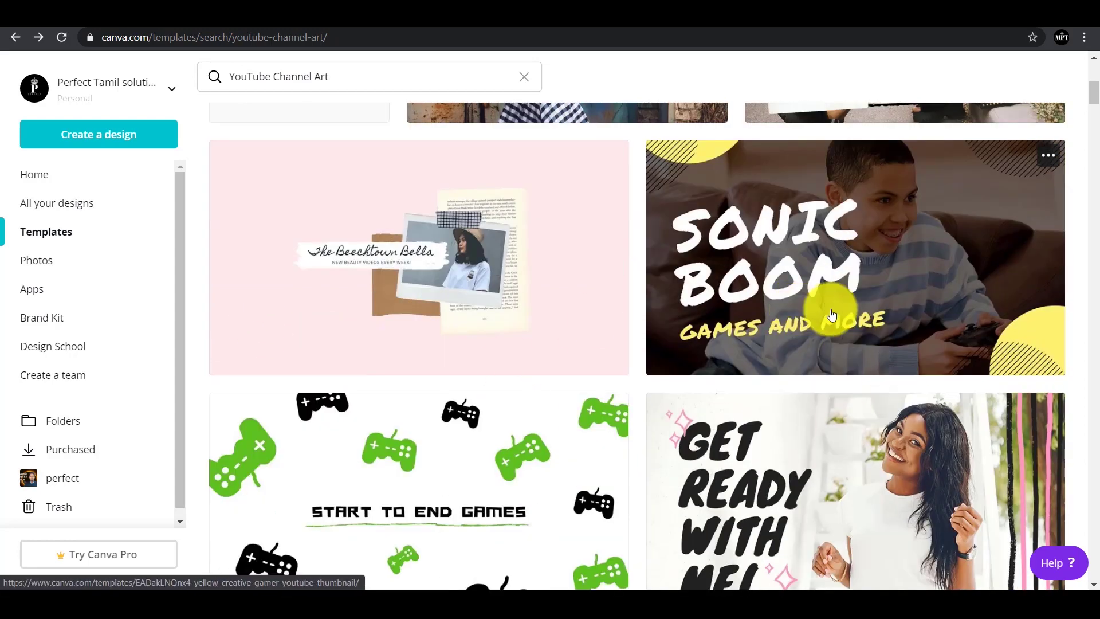
{"action": "scroll", "coordinate": [832, 319], "scroll_direction": "down", "scroll_amount": 4}
{"action": "scroll", "coordinate": [849, 320], "scroll_direction": "down", "scroll_amount": 20}
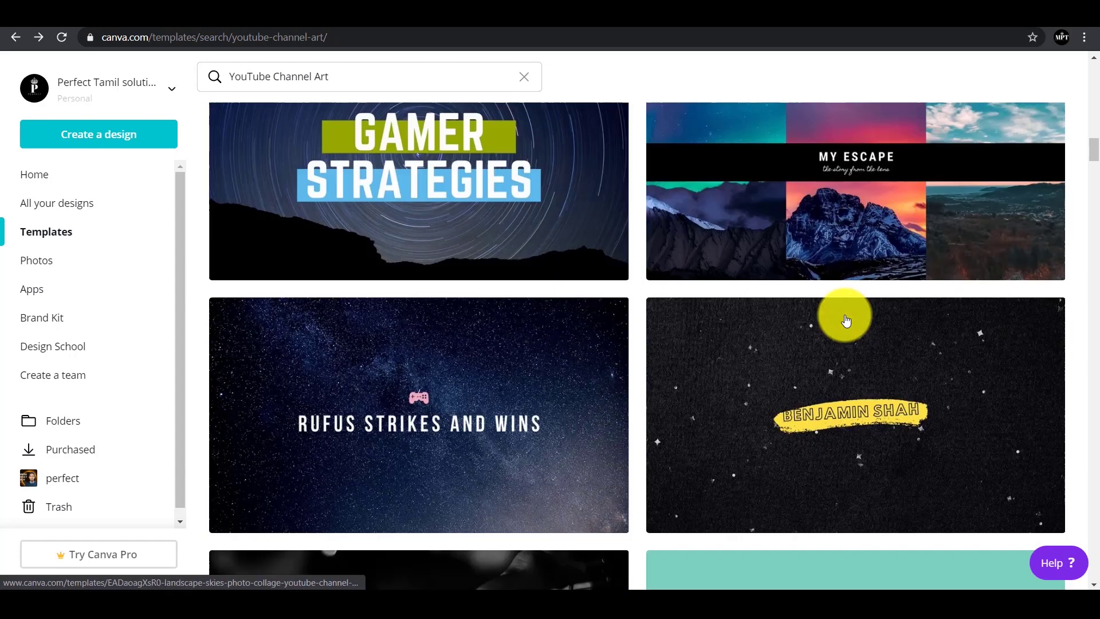
{"action": "scroll", "coordinate": [846, 321], "scroll_direction": "down", "scroll_amount": 20}
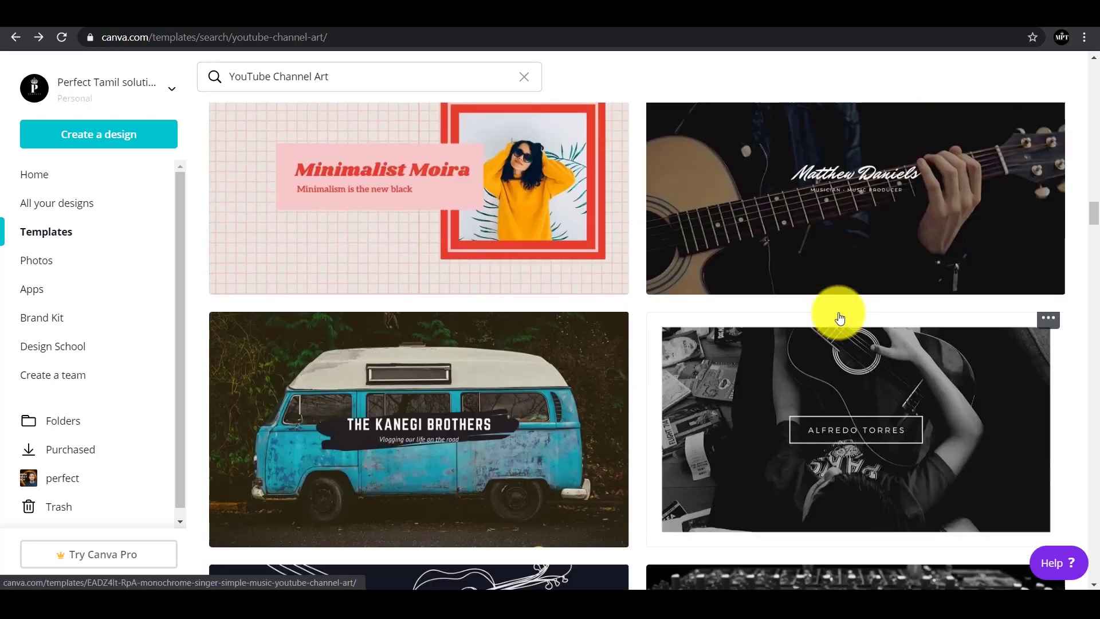
{"action": "scroll", "coordinate": [840, 319], "scroll_direction": "down", "scroll_amount": 16}
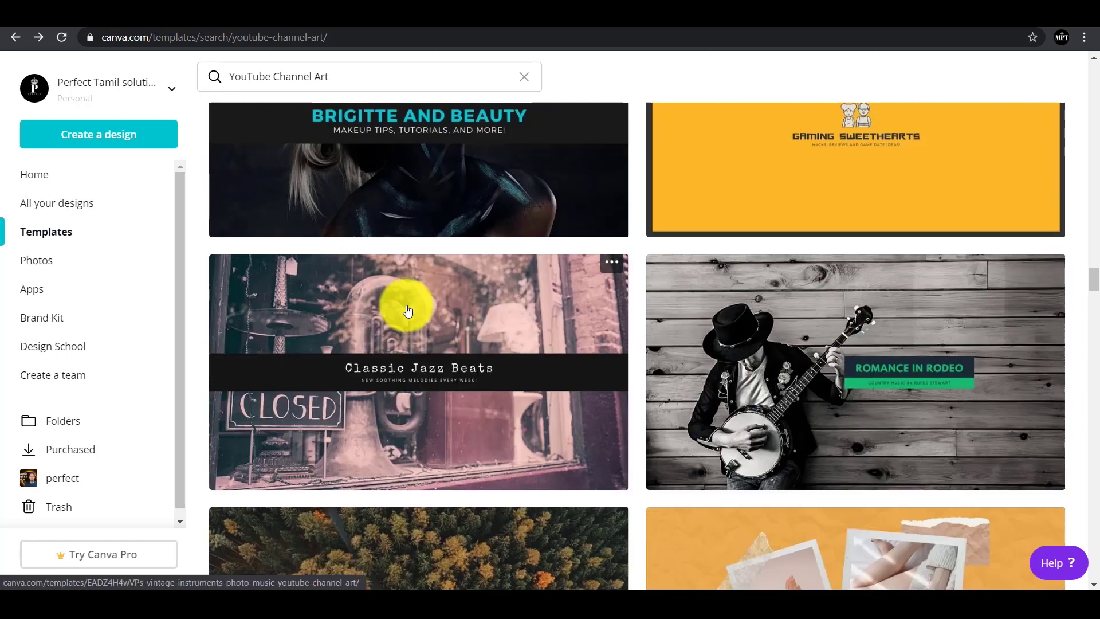
{"action": "scroll", "coordinate": [914, 375], "scroll_direction": "down", "scroll_amount": 7}
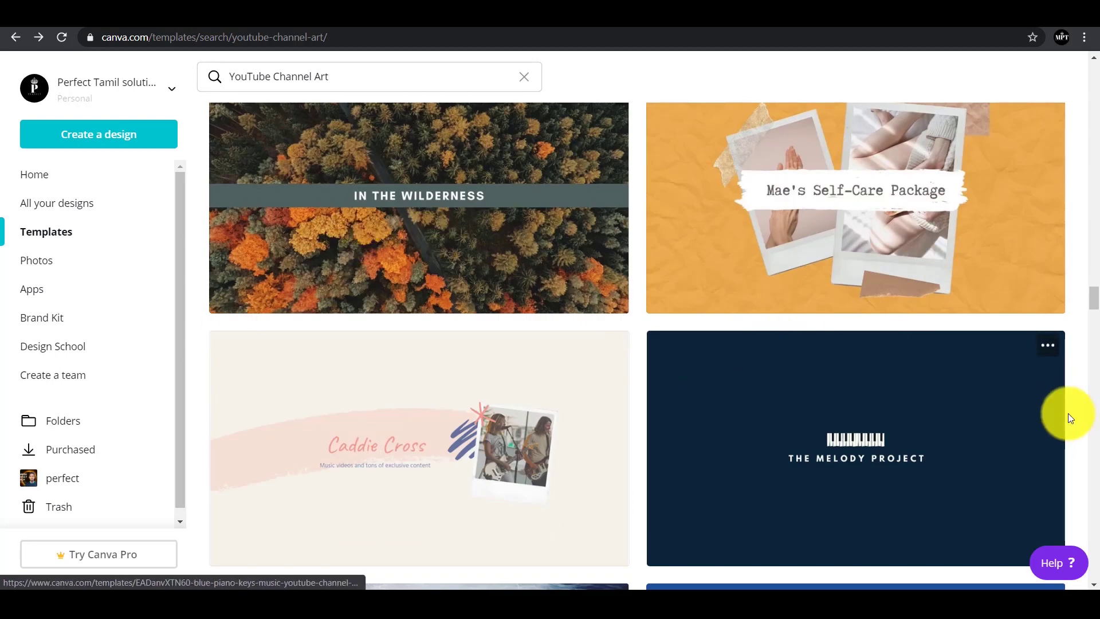
{"action": "scroll", "coordinate": [865, 344], "scroll_direction": "up", "scroll_amount": 20}
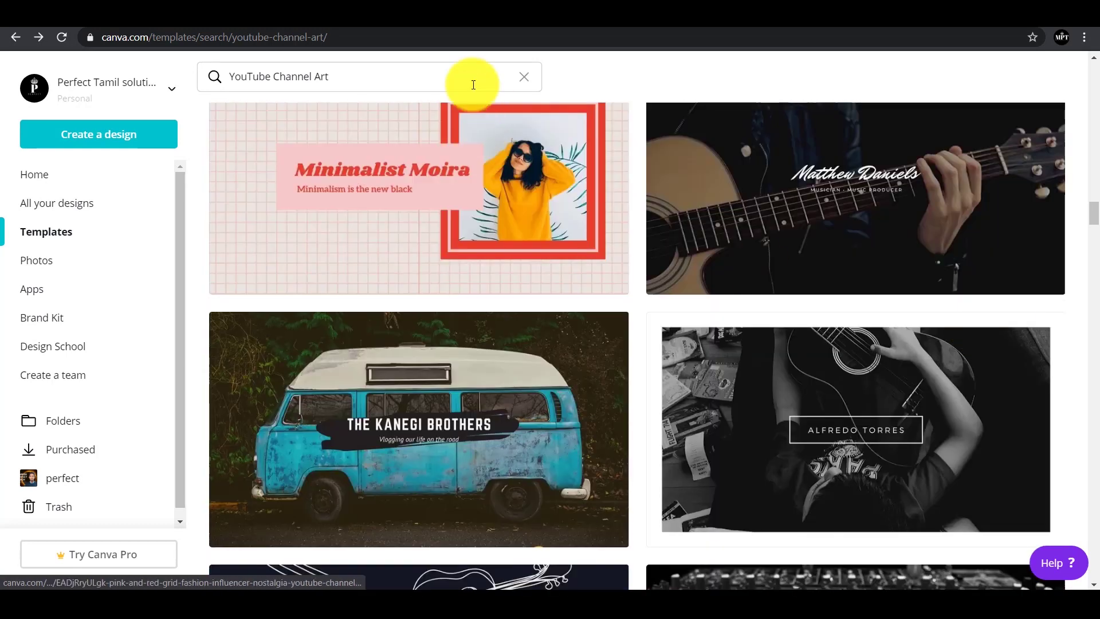
{"action": "left_click", "coordinate": [387, 64]}
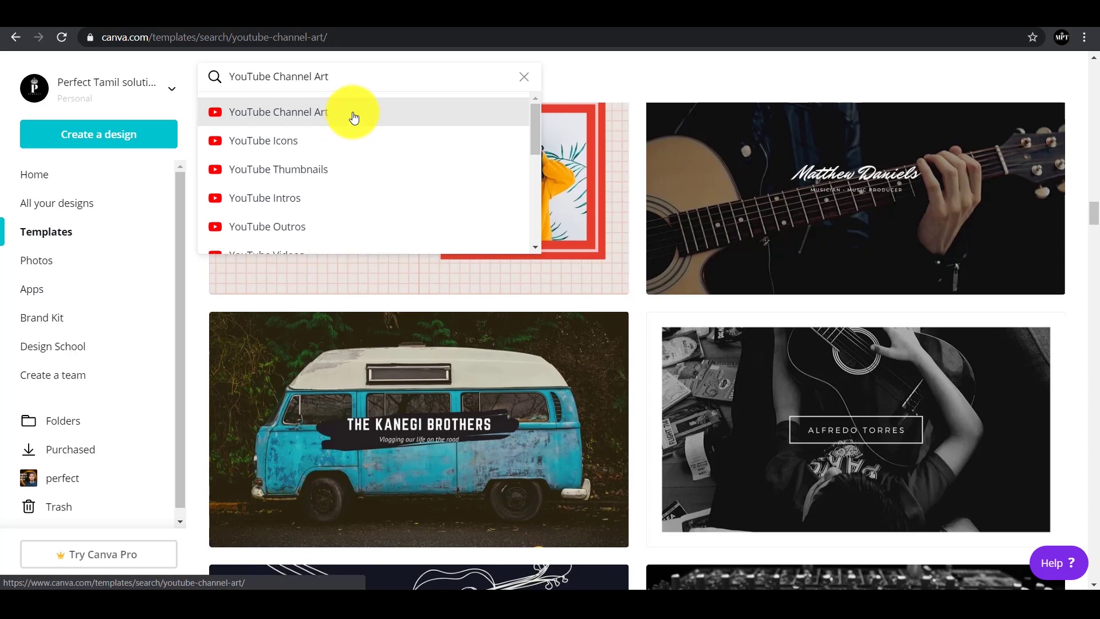
{"action": "left_click", "coordinate": [742, 86]}
{"action": "scroll", "coordinate": [819, 373], "scroll_direction": "down", "scroll_amount": 15}
{"action": "scroll", "coordinate": [824, 389], "scroll_direction": "down", "scroll_amount": 6}
{"action": "scroll", "coordinate": [934, 343], "scroll_direction": "down", "scroll_amount": 8}
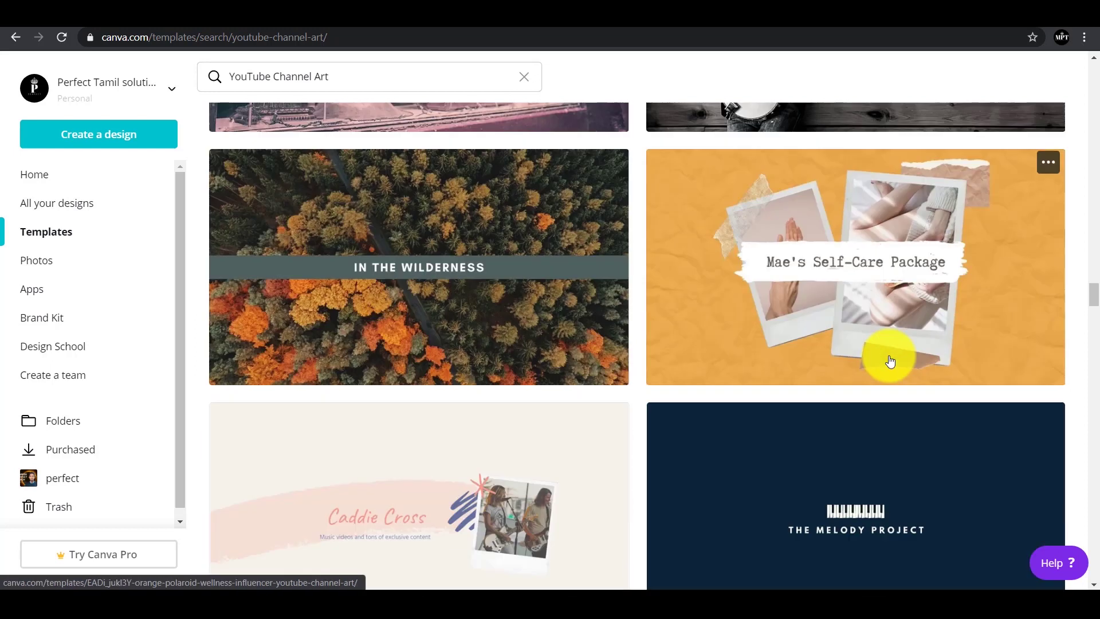
Step: Preview the Sepia Hiking 'In the Wilderness' template and start a new design from it
{"action": "left_click", "coordinate": [483, 216]}
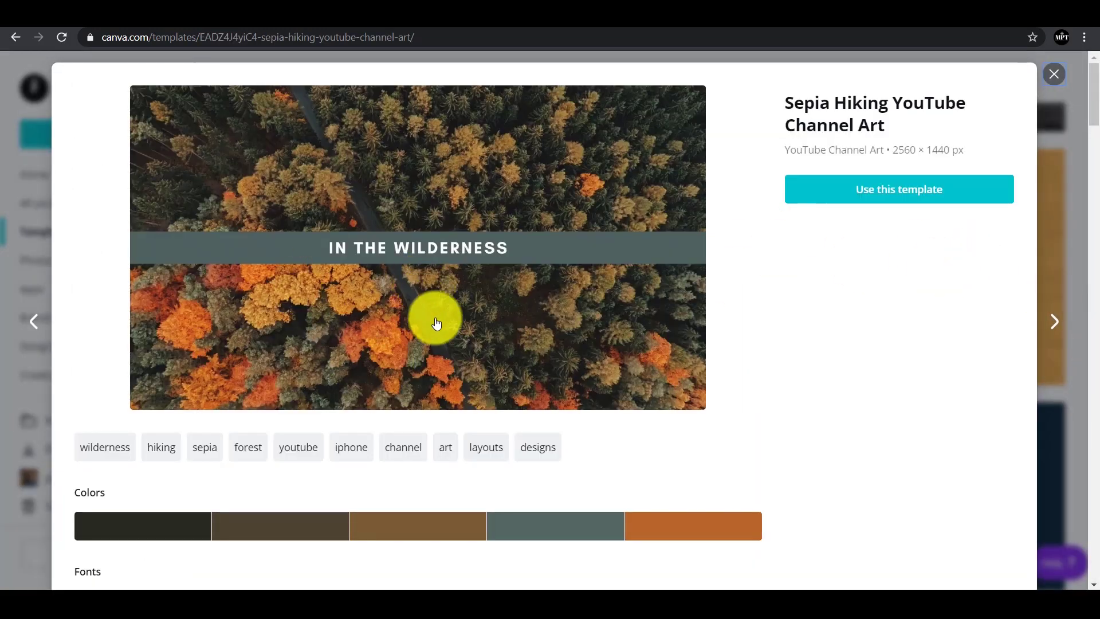
{"action": "left_click", "coordinate": [901, 199]}
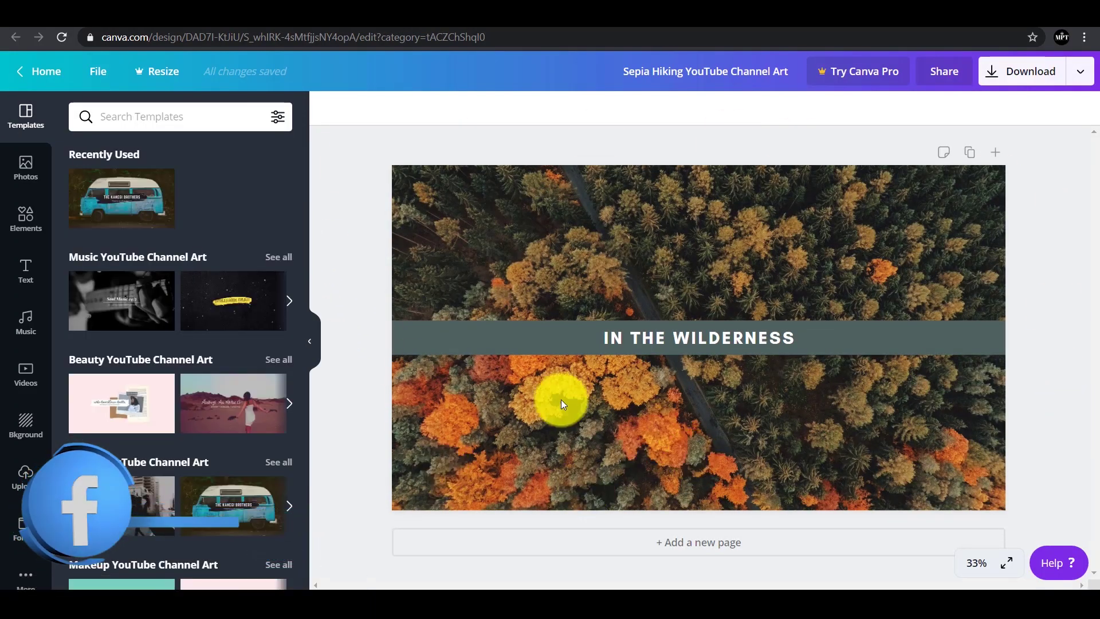
Step: Replace the banner's IN THE WILDERNESS text with MANISH PERFECT TECH
{"action": "double_click", "coordinate": [723, 339]}
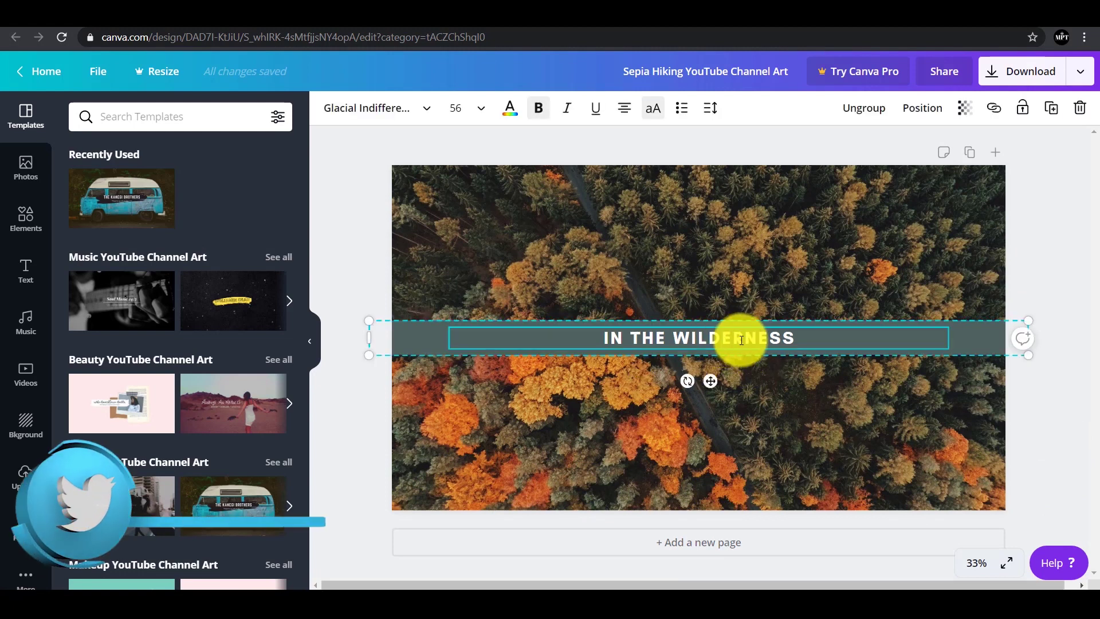
{"action": "key", "text": "BackSpace"}
{"action": "type", "text": "MANISH P"}
{"action": "key", "text": "BackSpace"}
{"action": "type", "text": "PERFECT TECH"}
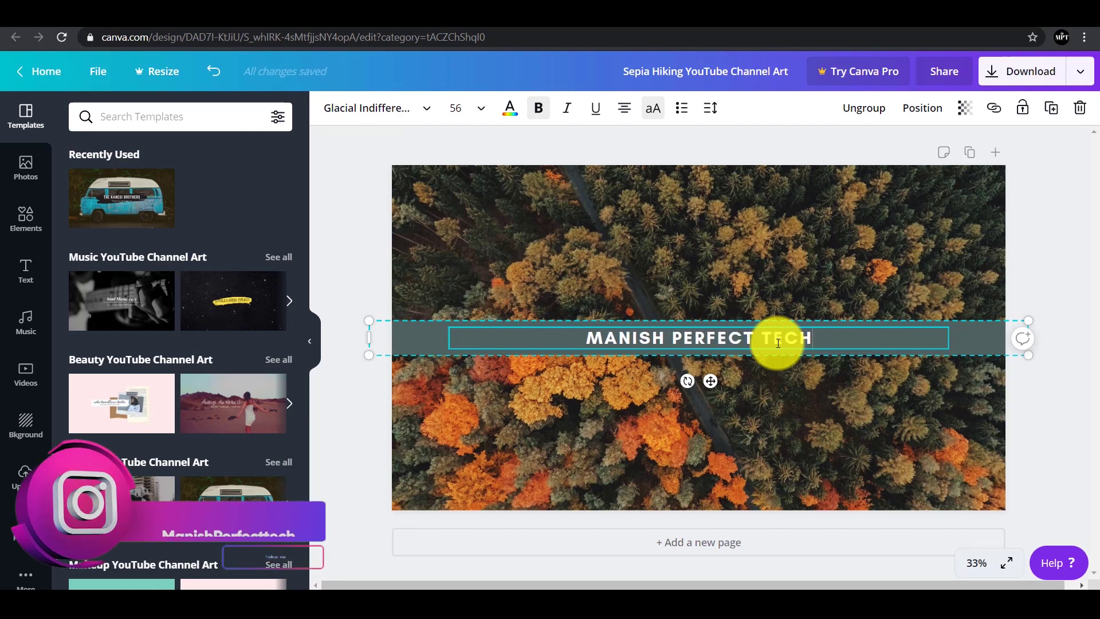
{"action": "left_click", "coordinate": [560, 289]}
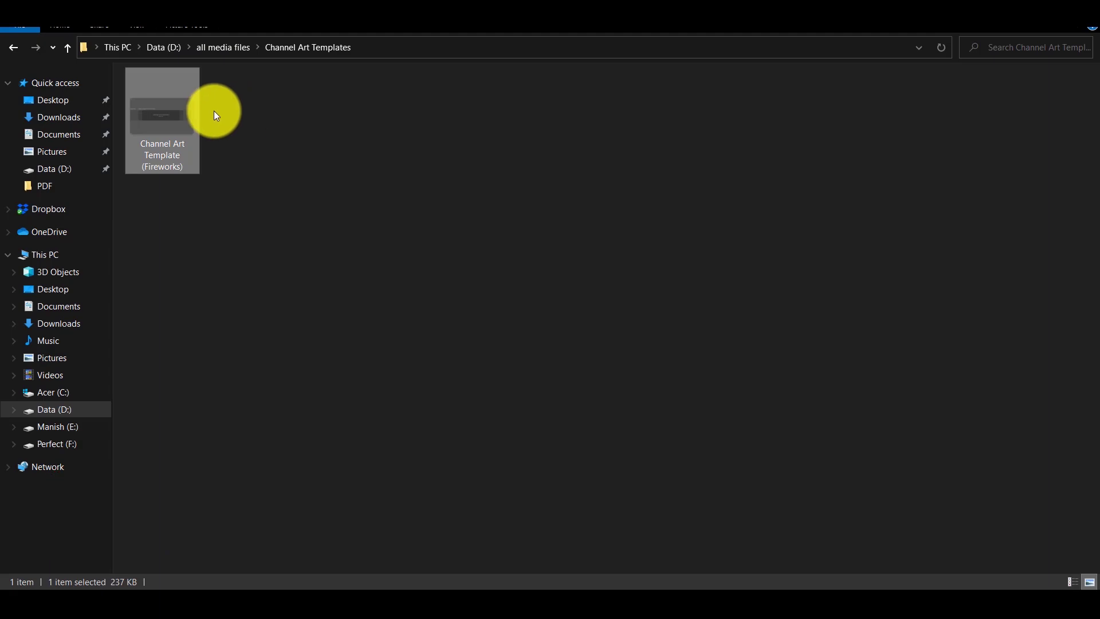
Step: Bring the channel art size template image from Photos onto the design's top-left corner
{"action": "double_click", "coordinate": [167, 135]}
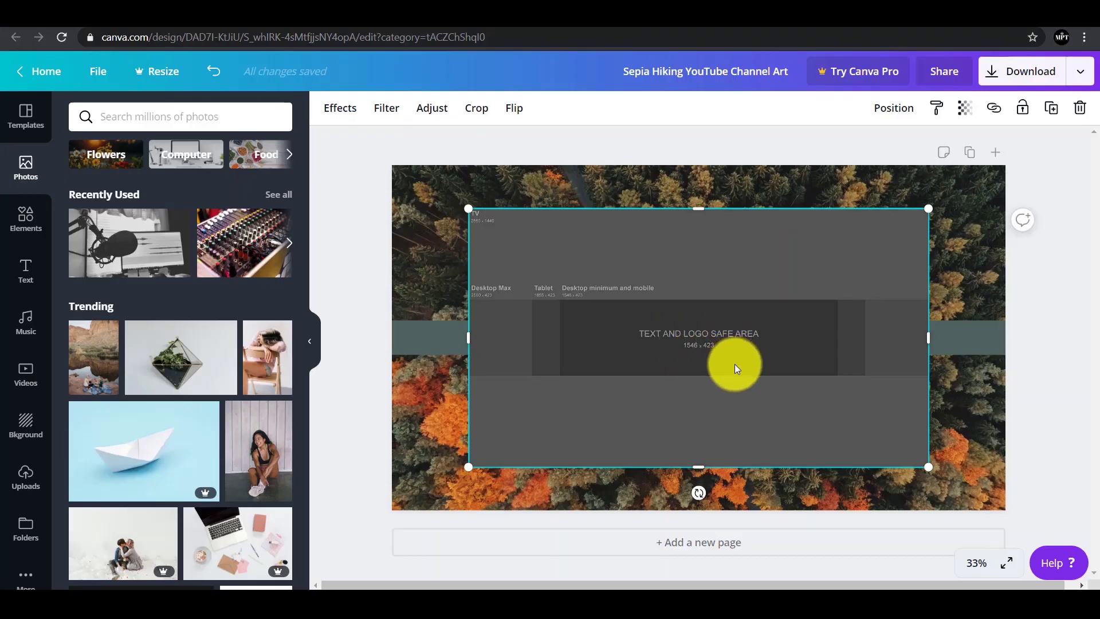
{"action": "left_click_drag", "start_coordinate": [734, 363], "coordinate": [658, 335]}
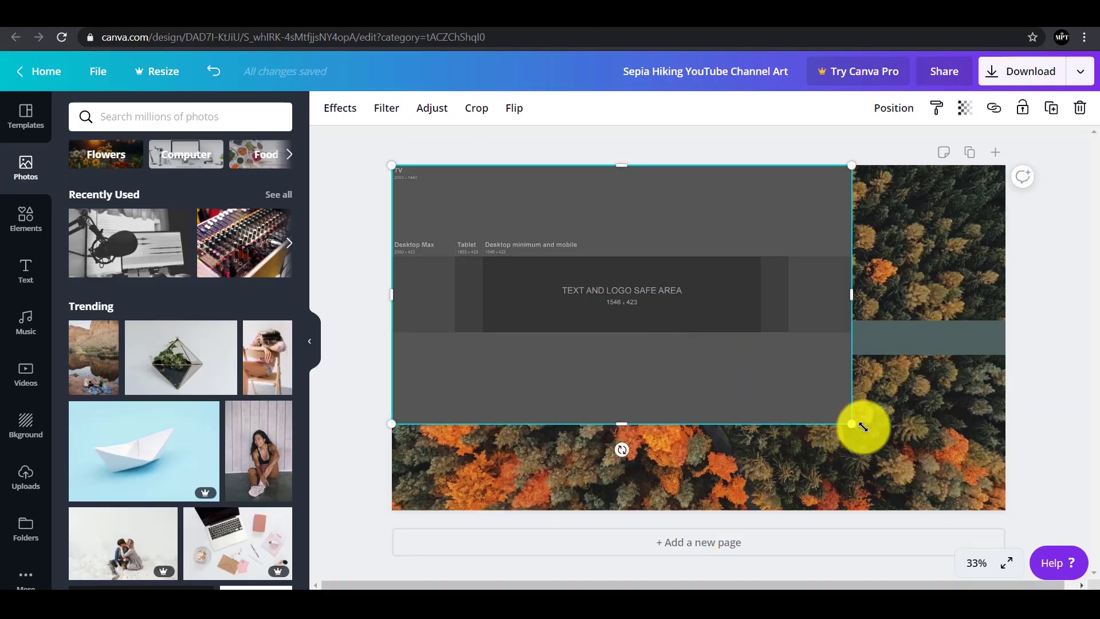
Step: Stretch the template over the page and fit the MANISH PERFECT TECH banner to its safe area
{"action": "left_click_drag", "start_coordinate": [854, 427], "coordinate": [1009, 514]}
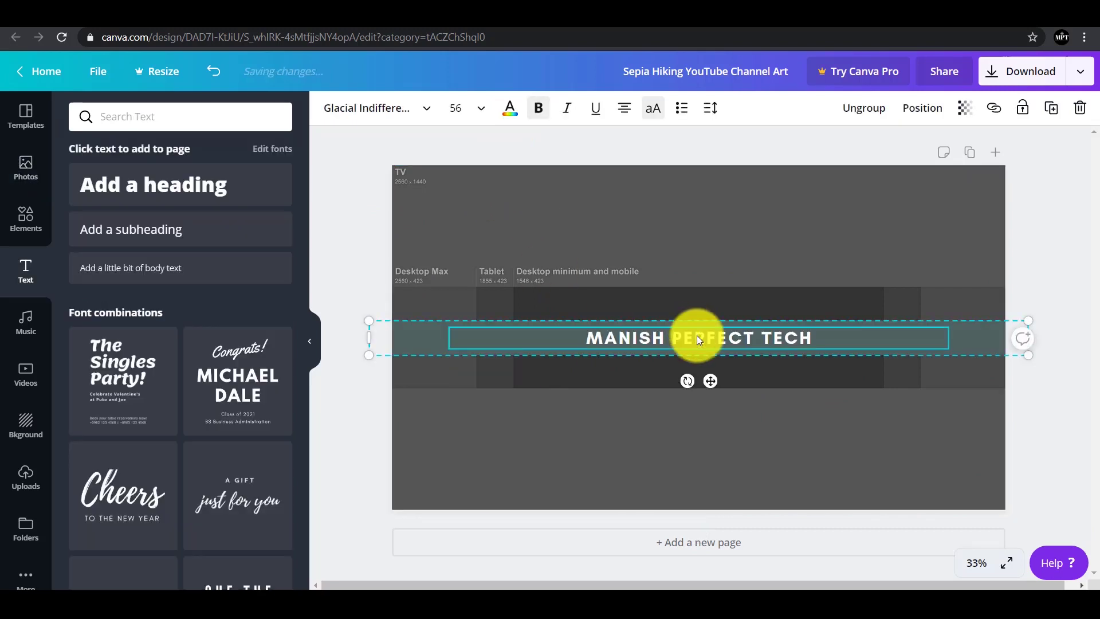
{"action": "left_click", "coordinate": [771, 415]}
{"action": "left_click", "coordinate": [691, 341]}
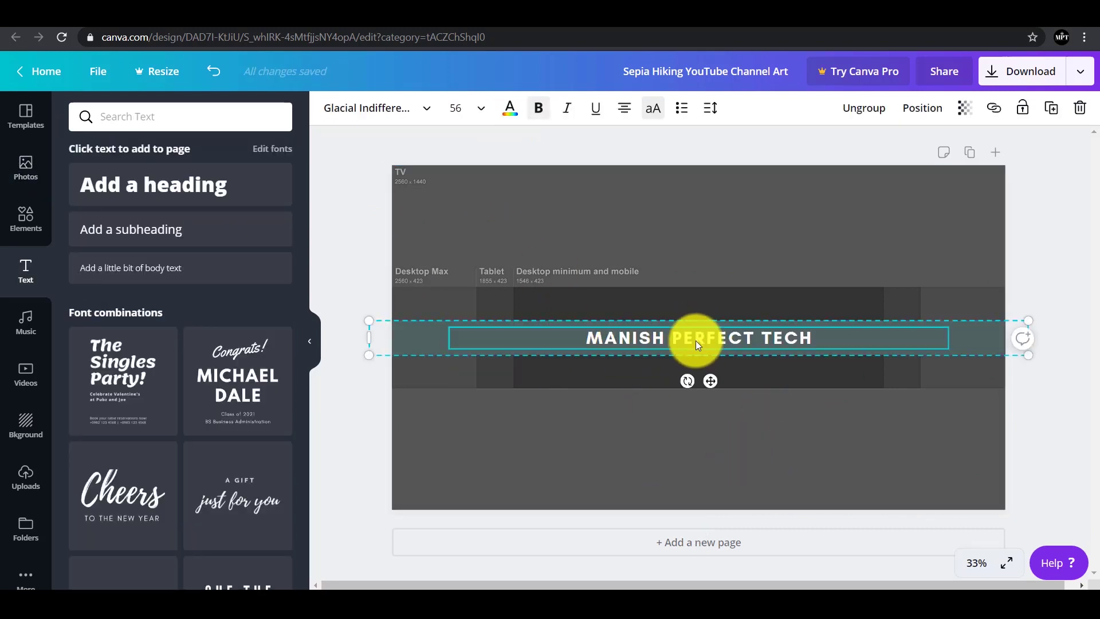
{"action": "left_click_drag", "start_coordinate": [1029, 321], "coordinate": [885, 343]}
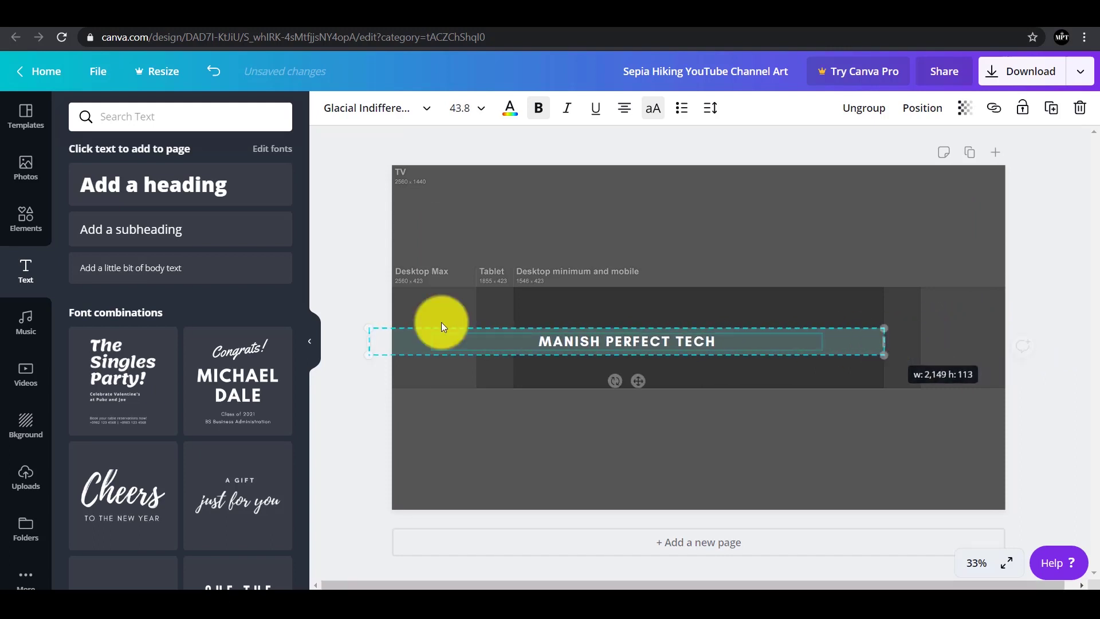
{"action": "left_click_drag", "start_coordinate": [365, 329], "coordinate": [651, 347]}
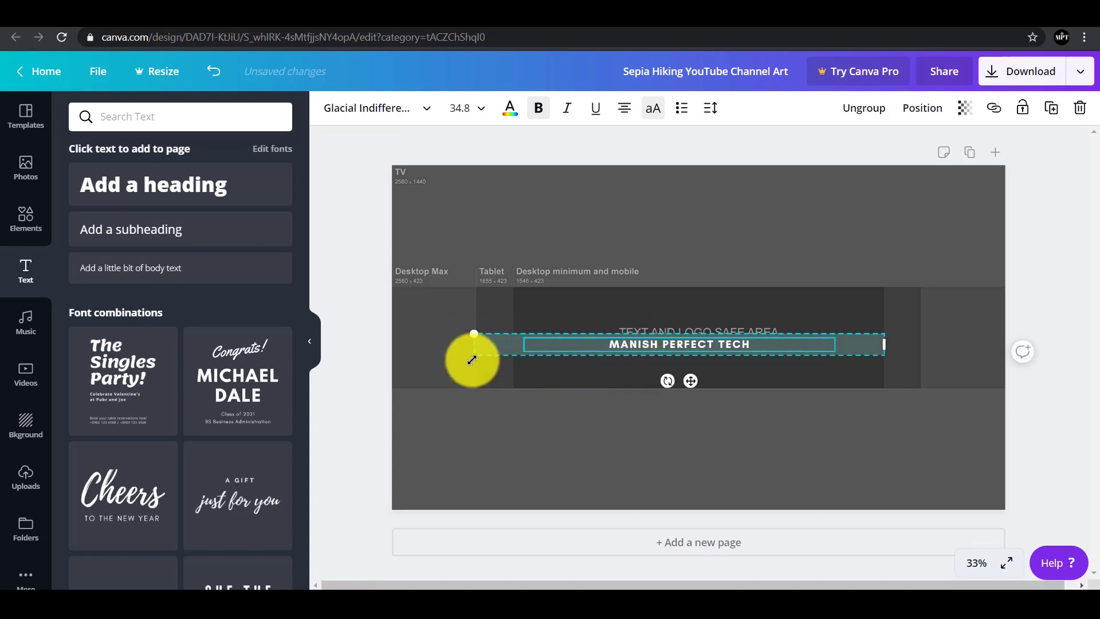
{"action": "left_click_drag", "start_coordinate": [506, 351], "coordinate": [550, 353]}
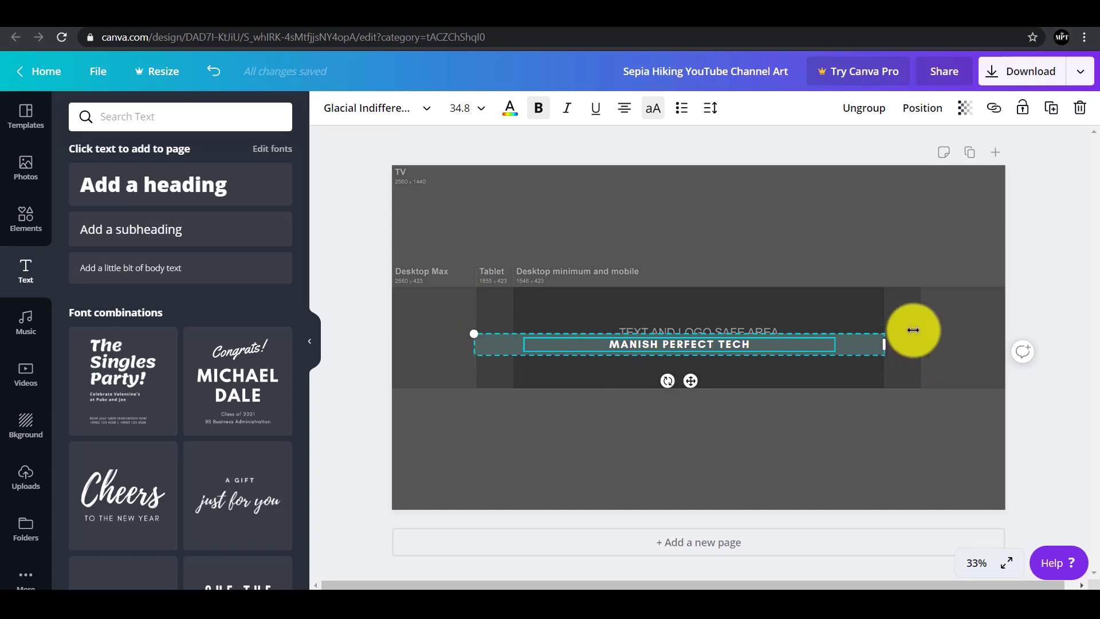
{"action": "left_click_drag", "start_coordinate": [893, 347], "coordinate": [922, 349]}
{"action": "left_click_drag", "start_coordinate": [676, 351], "coordinate": [678, 344]}
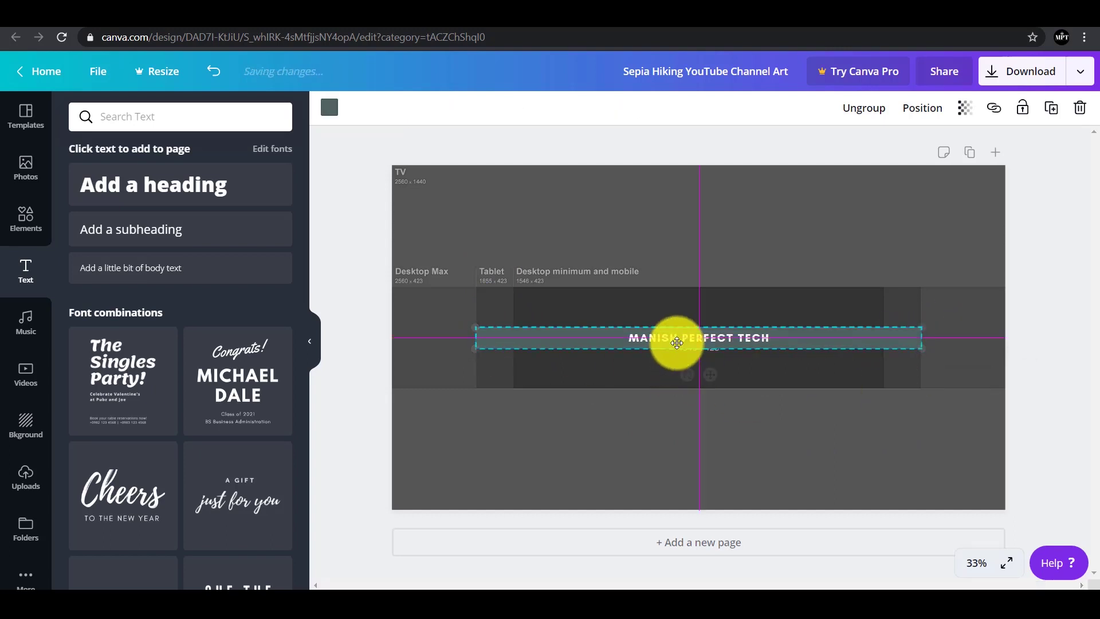
{"action": "left_click", "coordinate": [780, 373]}
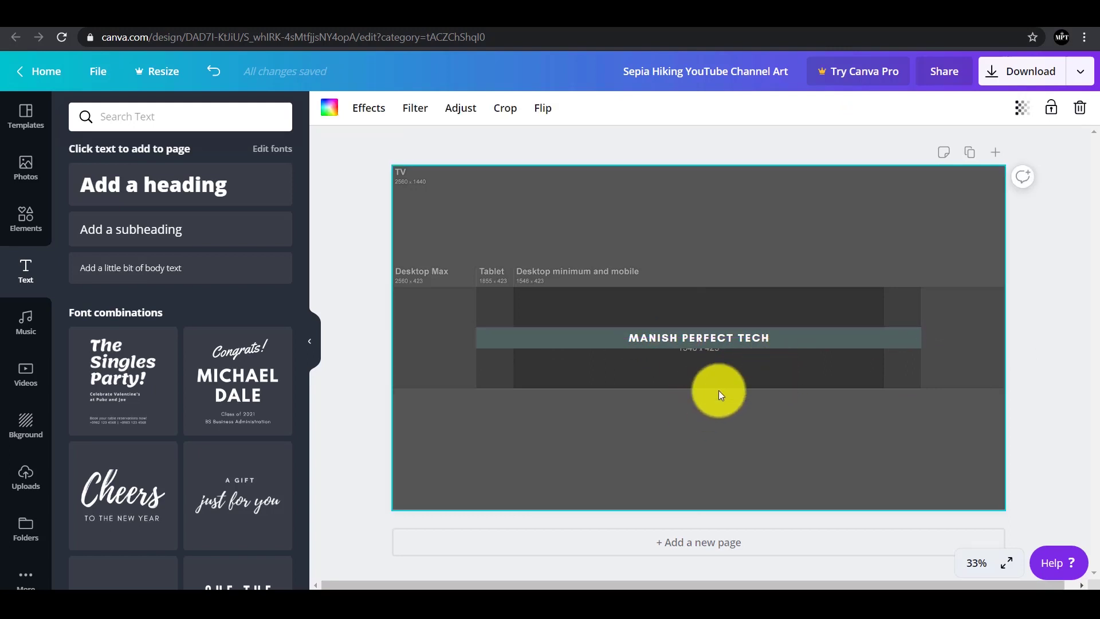
Step: Add a top-down laptop-on-desk stock photo from the Computer photo category
{"action": "left_click", "coordinate": [21, 167]}
{"action": "scroll", "coordinate": [157, 334], "scroll_direction": "down", "scroll_amount": 3}
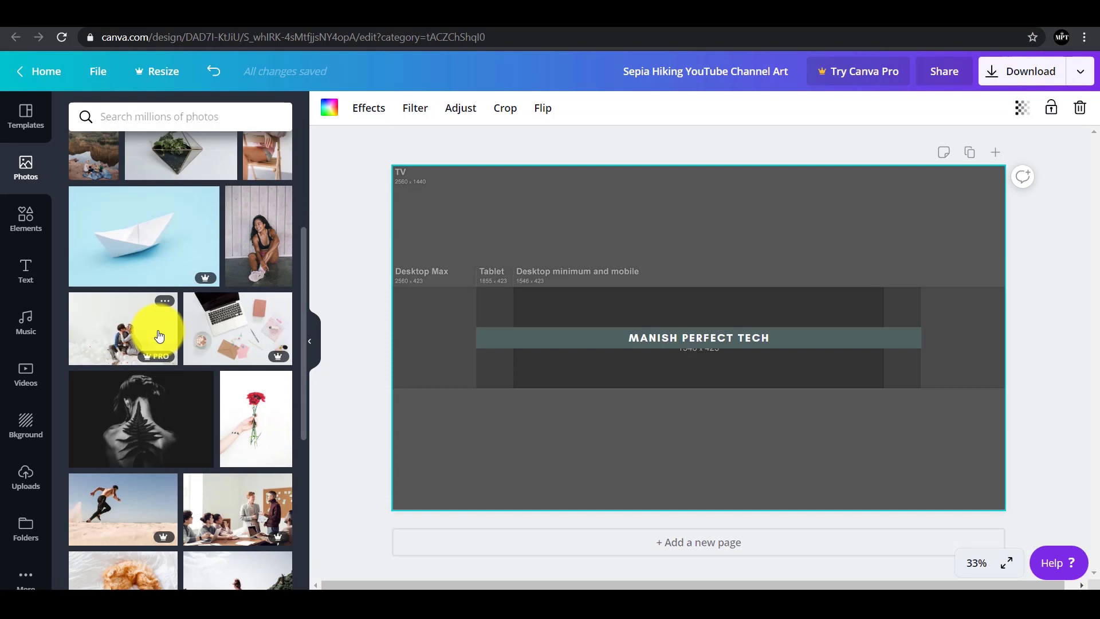
{"action": "scroll", "coordinate": [160, 334], "scroll_direction": "up", "scroll_amount": 3}
{"action": "left_click", "coordinate": [159, 162]}
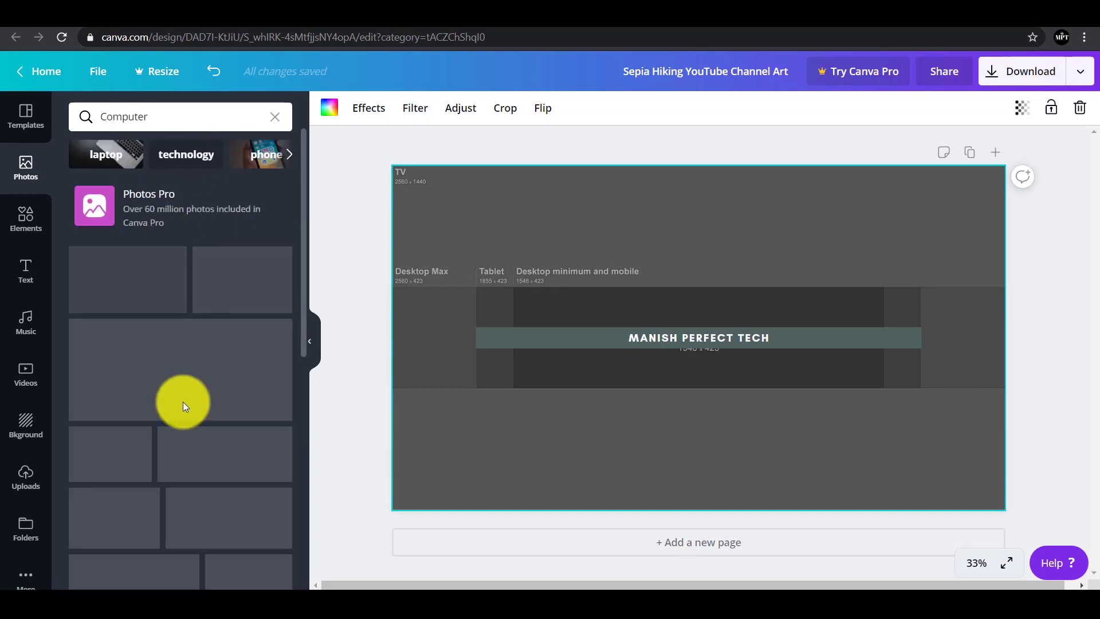
{"action": "scroll", "coordinate": [204, 402], "scroll_direction": "down", "scroll_amount": 3}
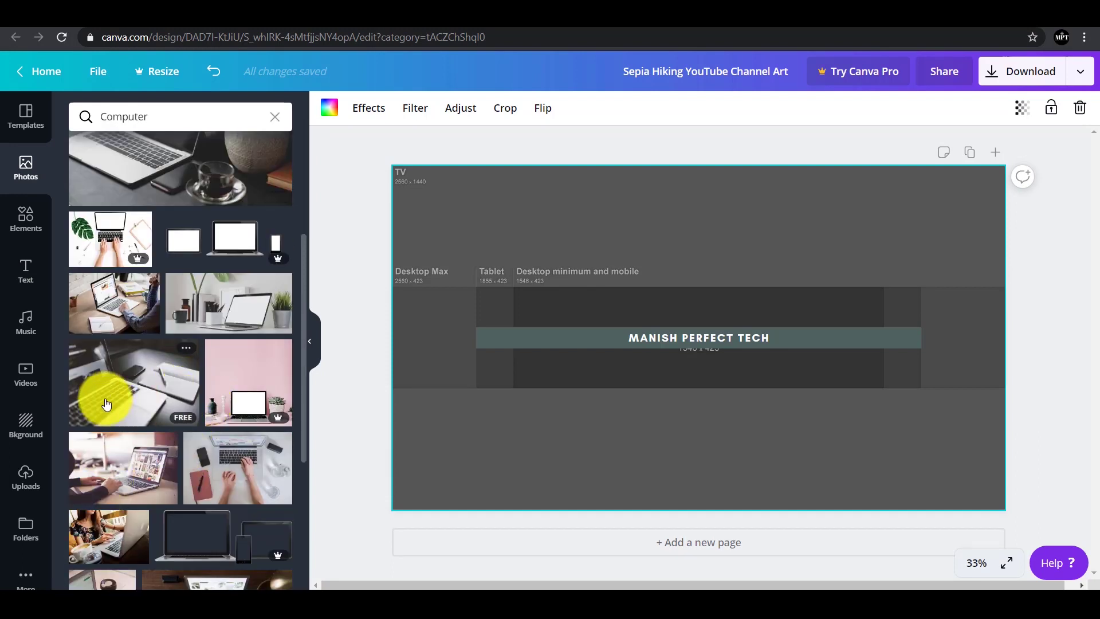
{"action": "scroll", "coordinate": [154, 381], "scroll_direction": "down", "scroll_amount": 3}
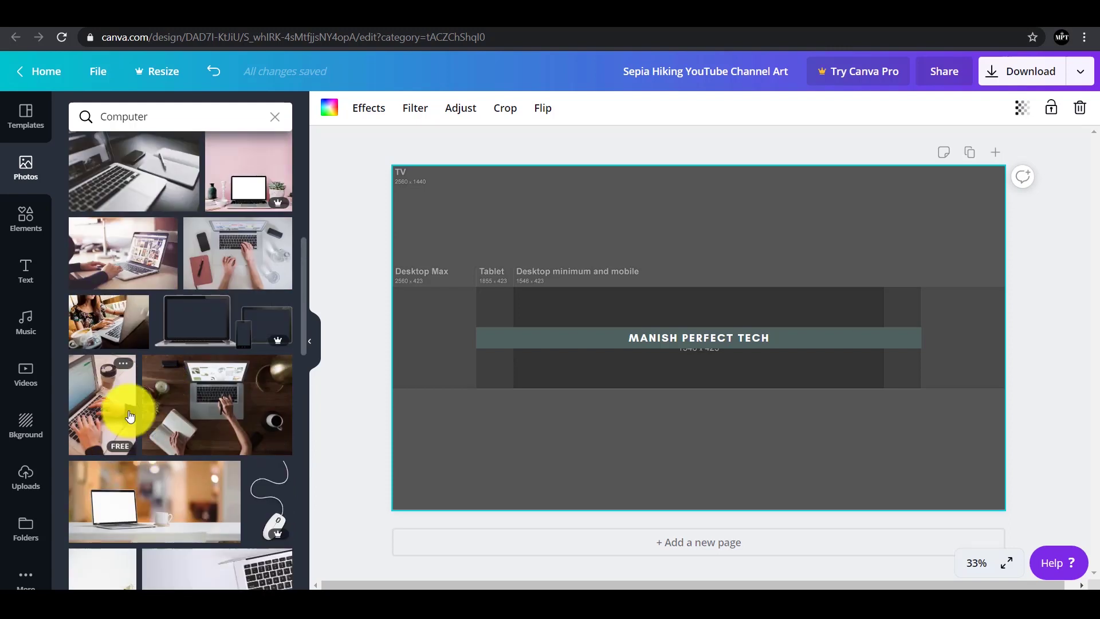
{"action": "left_click", "coordinate": [177, 407]}
Step: Move the laptop photo to the top-left and stretch it to cover the whole page
{"action": "left_click_drag", "start_coordinate": [697, 356], "coordinate": [628, 337]}
{"action": "left_click_drag", "start_coordinate": [806, 441], "coordinate": [915, 501]}
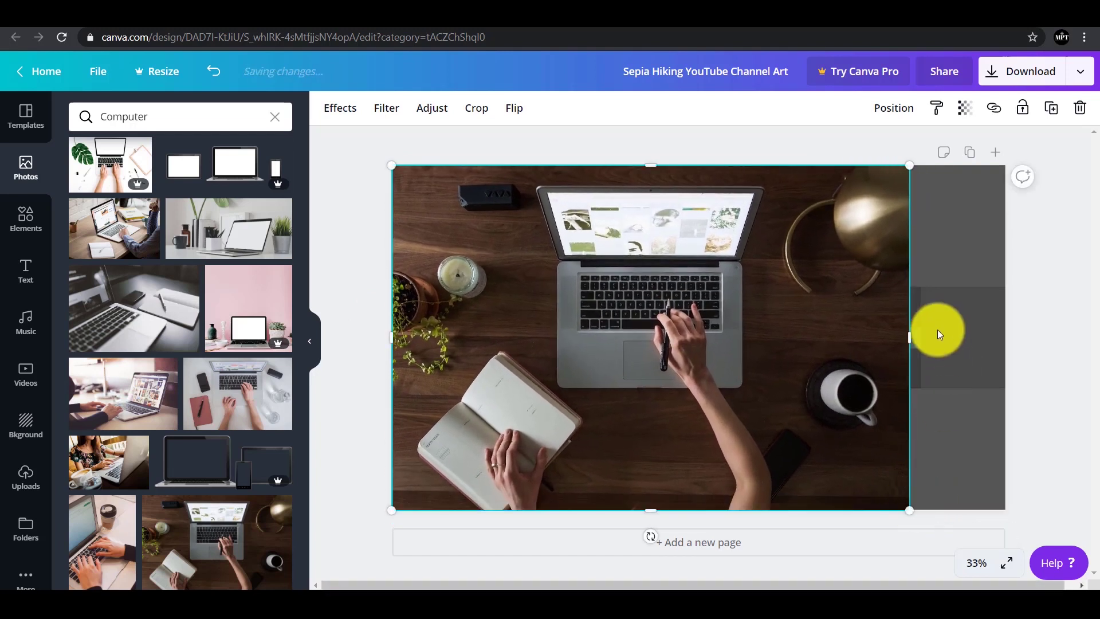
{"action": "left_click_drag", "start_coordinate": [913, 337], "coordinate": [1007, 351]}
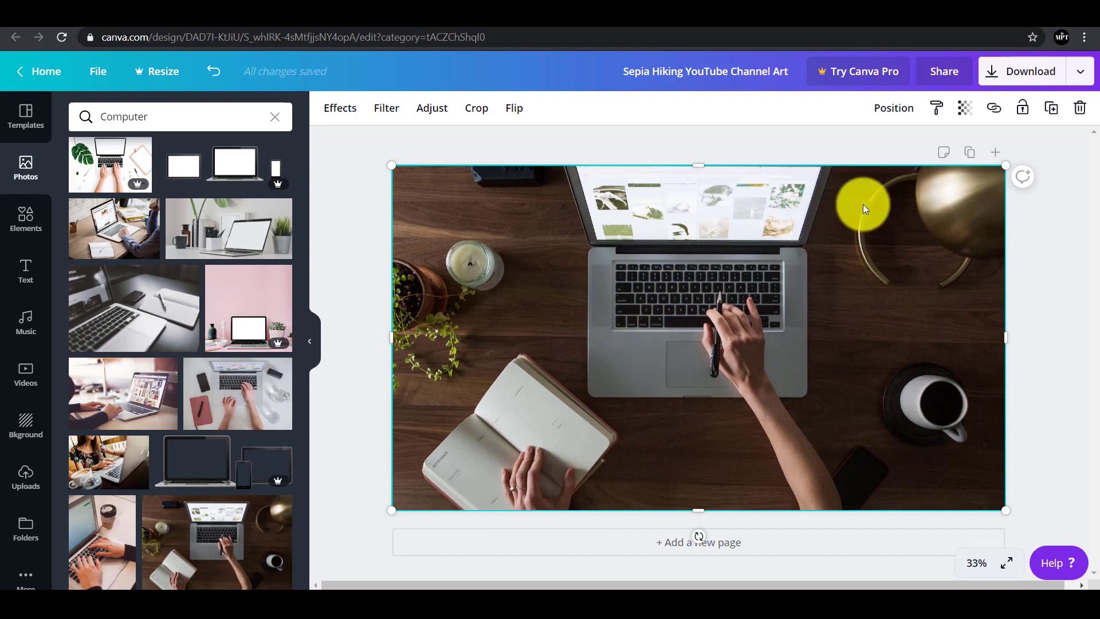
Step: Send the laptop photo backward so the MANISH PERFECT TECH banner sits on top
{"action": "left_click", "coordinate": [891, 109]}
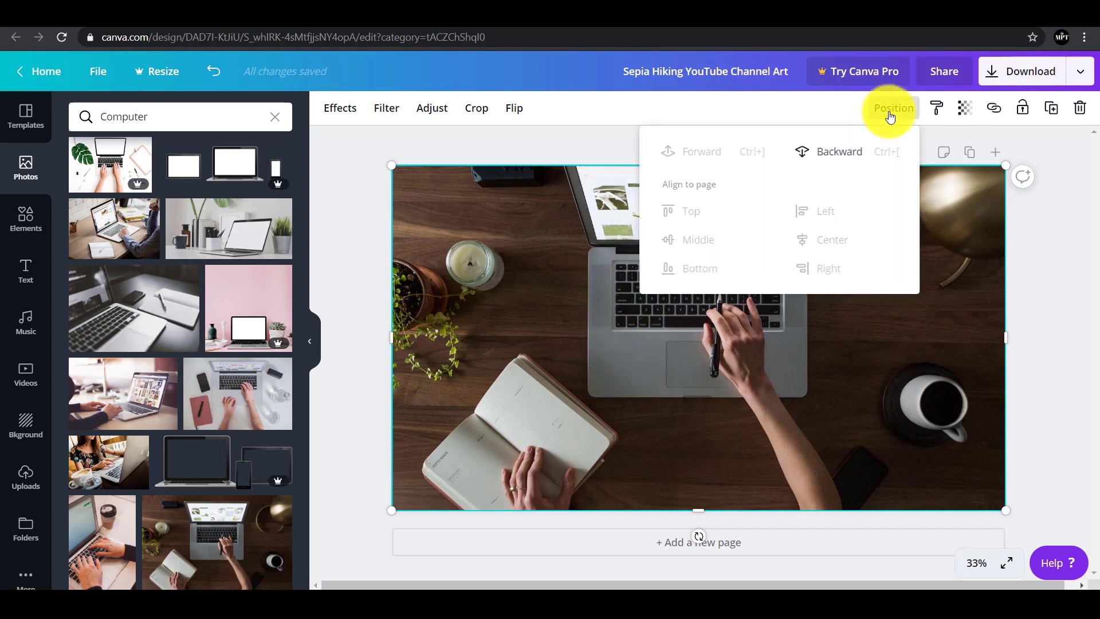
{"action": "left_click", "coordinate": [848, 153]}
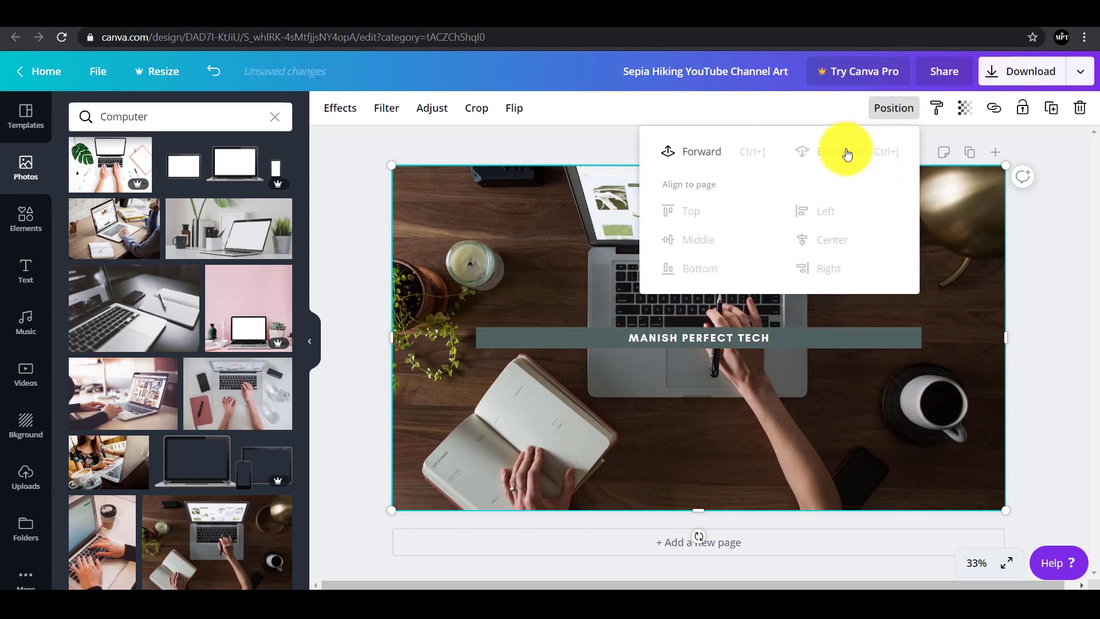
{"action": "left_click", "coordinate": [732, 410]}
{"action": "left_click", "coordinate": [696, 341]}
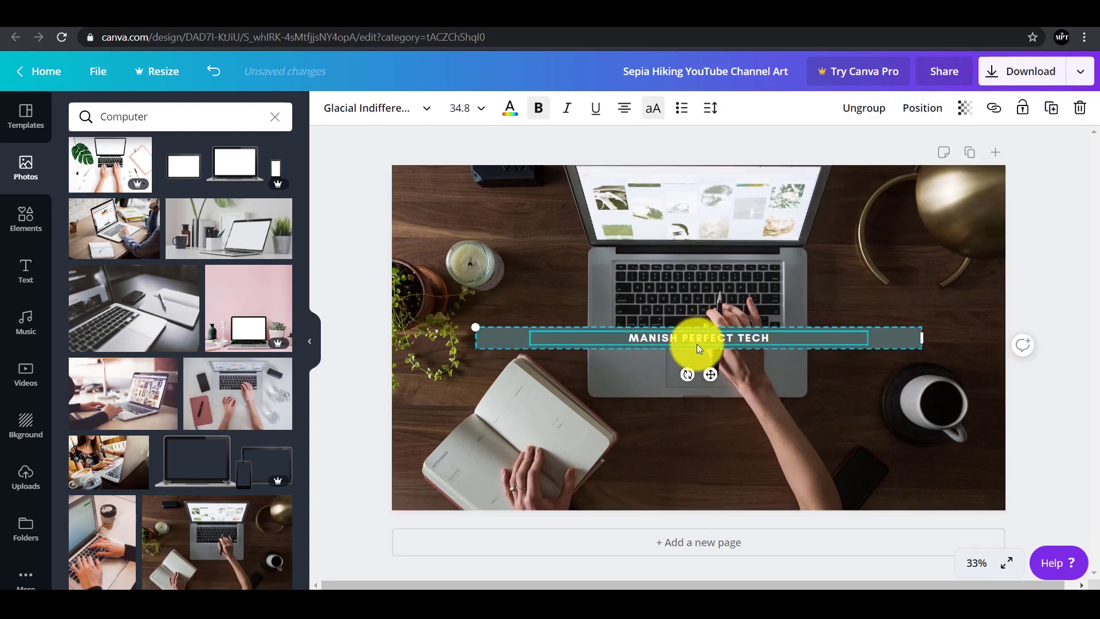
{"action": "left_click", "coordinate": [758, 395]}
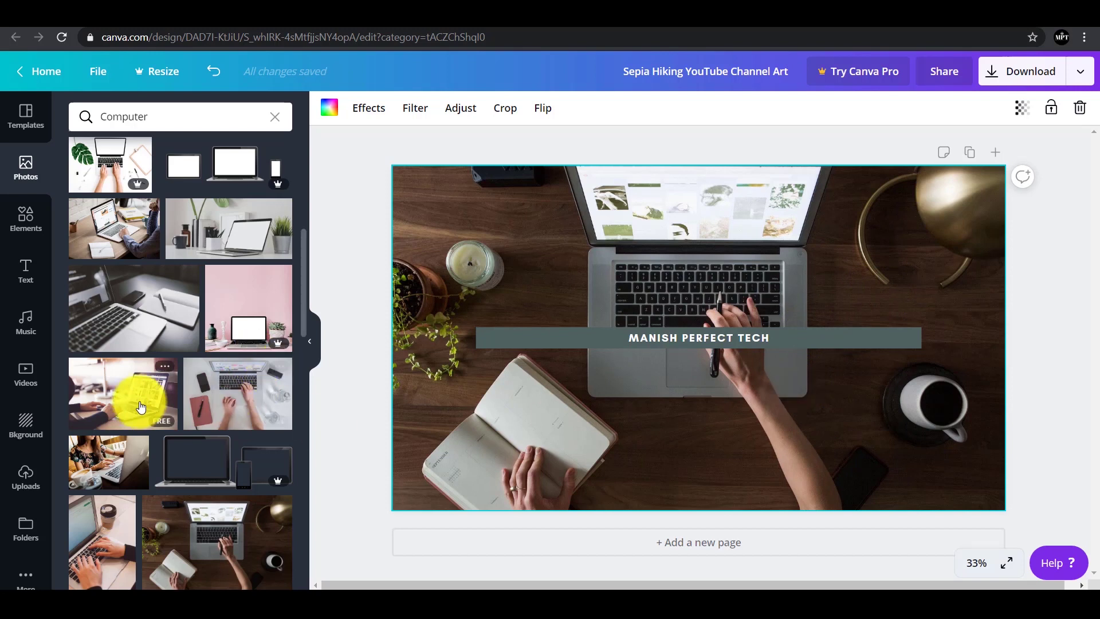
{"action": "scroll", "coordinate": [148, 405], "scroll_direction": "down", "scroll_amount": 10}
{"action": "scroll", "coordinate": [172, 395], "scroll_direction": "down", "scroll_amount": 10}
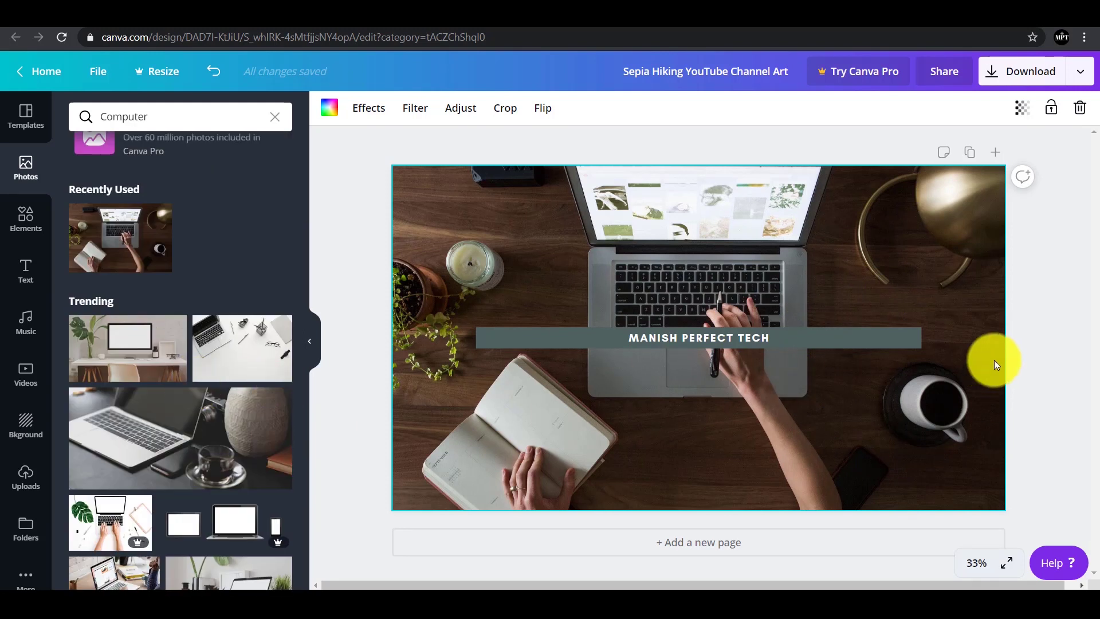
Step: Review Canva's Download and publish options, then close them and reselect the background photo
{"action": "left_click", "coordinate": [1076, 67]}
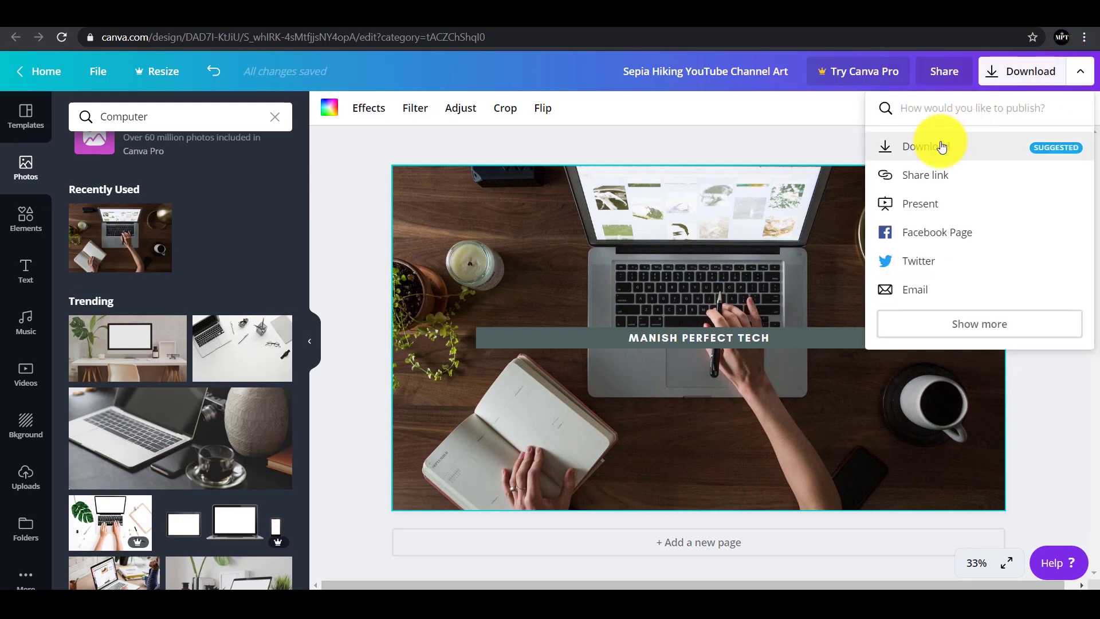
{"action": "left_click", "coordinate": [760, 346]}
{"action": "left_click", "coordinate": [733, 444]}
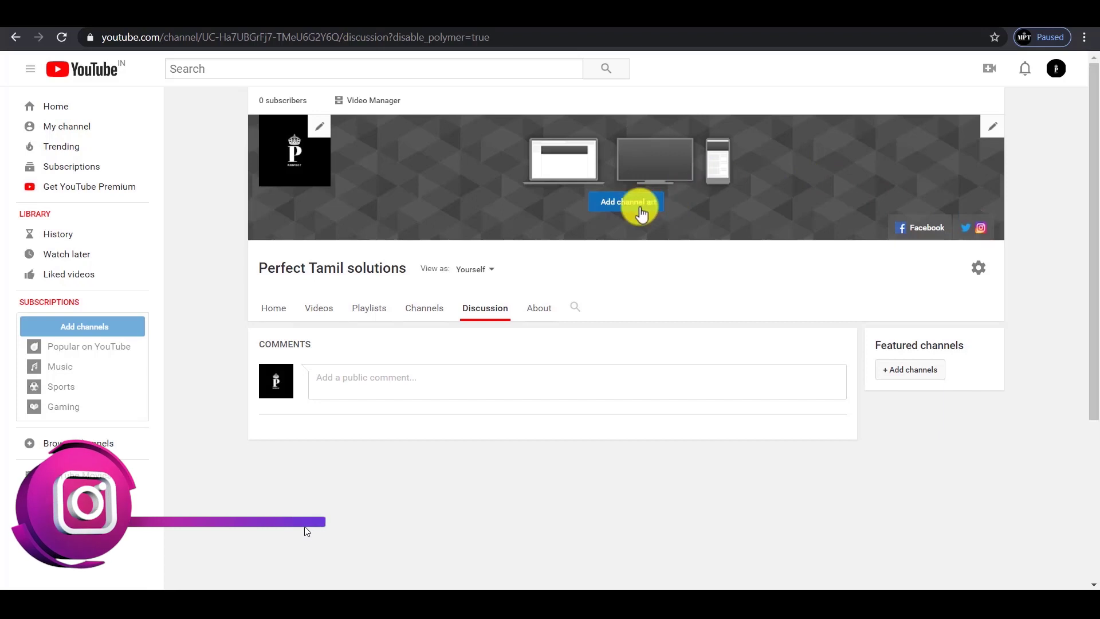
Step: Open YouTube's Channel art upload dialog from the banner's edit options
{"action": "left_click", "coordinate": [990, 129]}
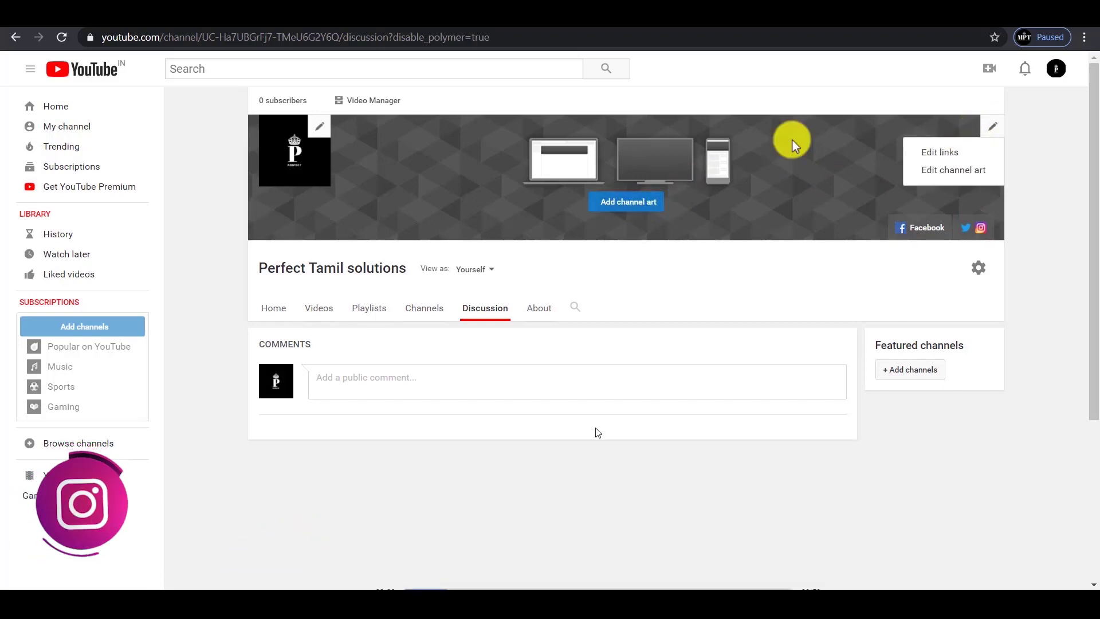
{"action": "left_click", "coordinate": [627, 201]}
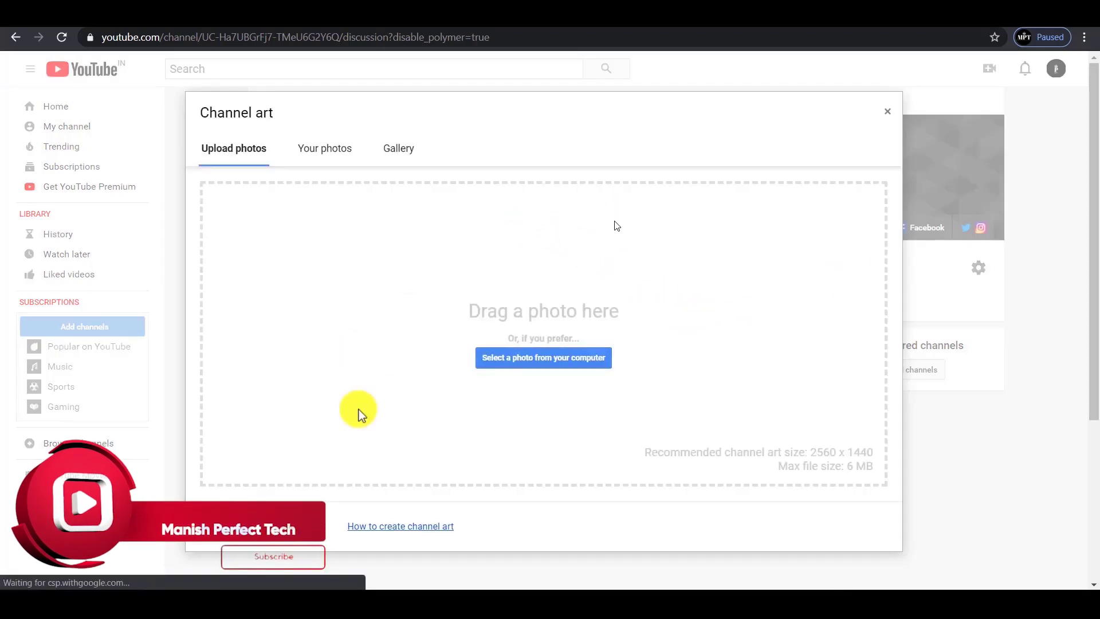
Step: Upload the Perfect media image as channel art with Auto Enhance turned on
{"action": "left_click", "coordinate": [526, 365]}
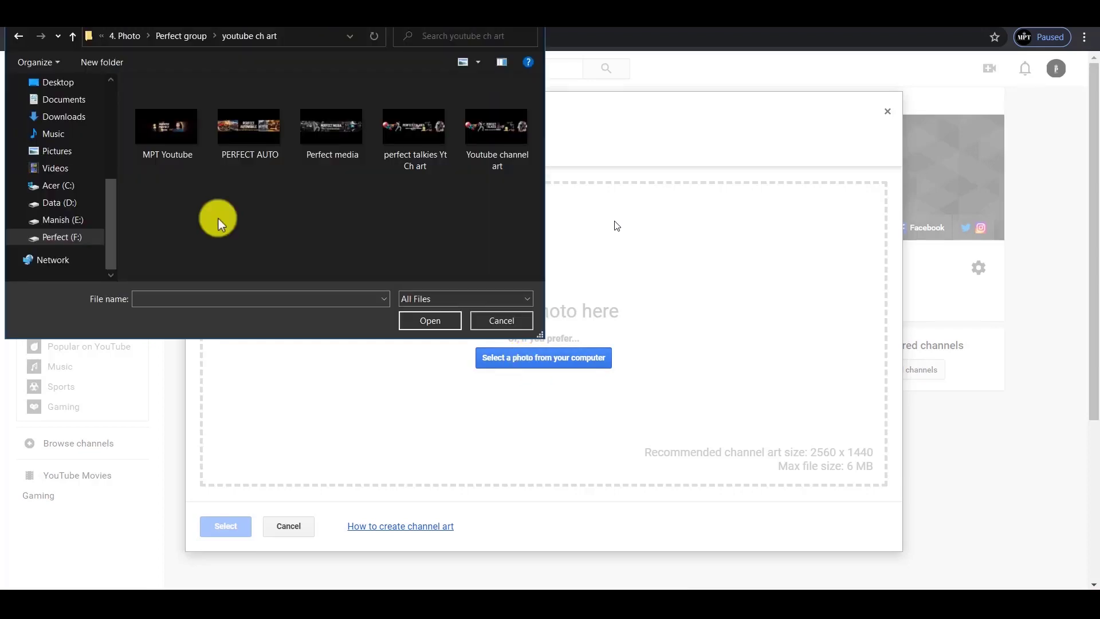
{"action": "left_click", "coordinate": [324, 123]}
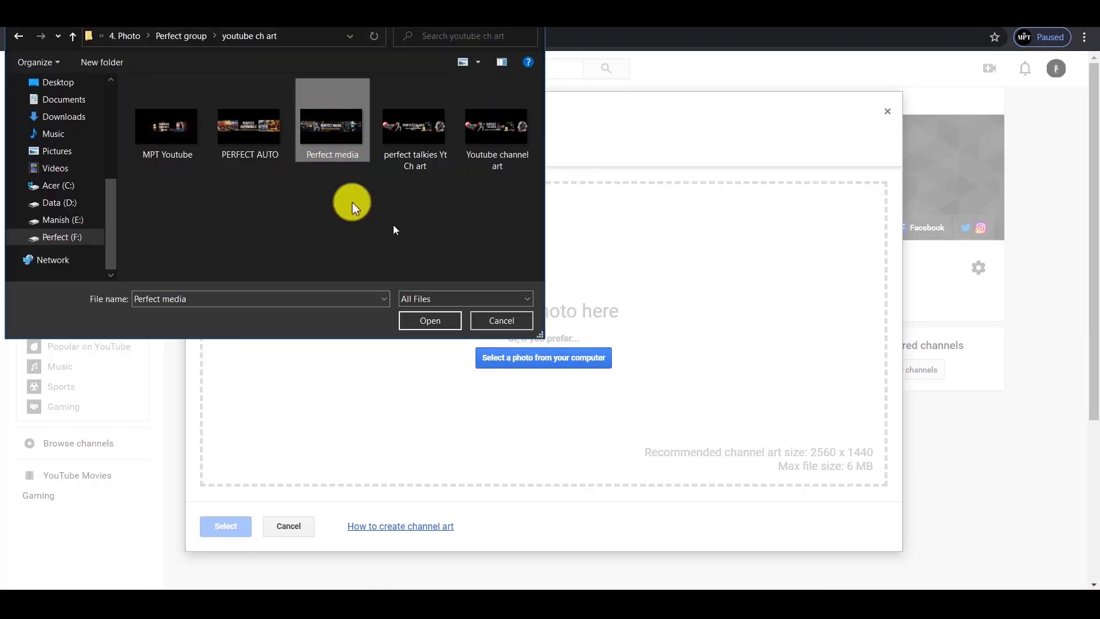
{"action": "left_click", "coordinate": [423, 322]}
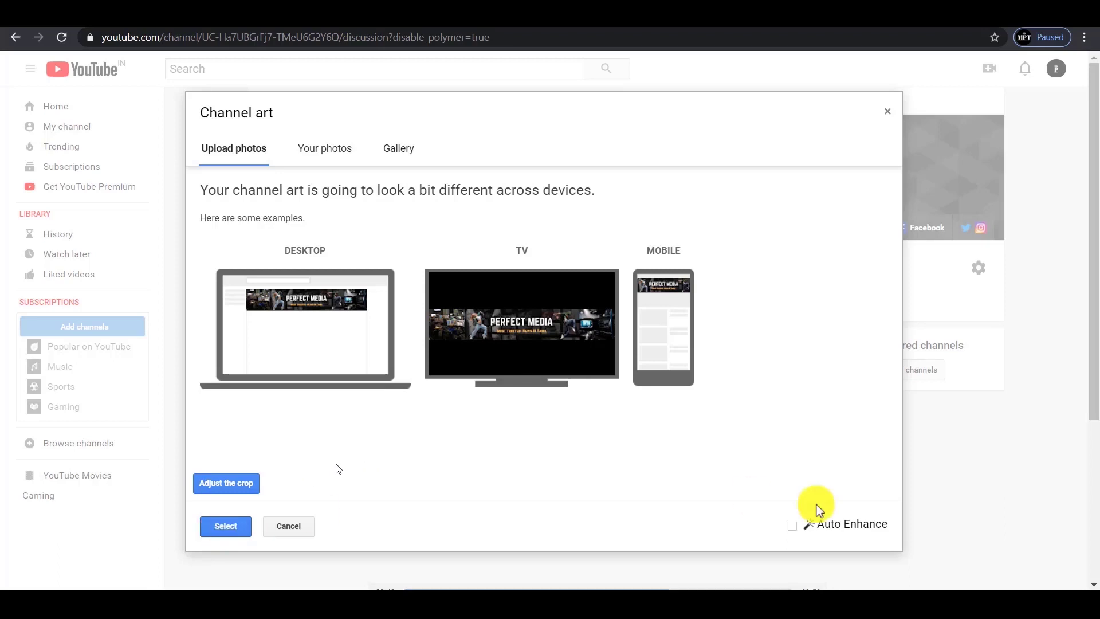
{"action": "left_click", "coordinate": [792, 528]}
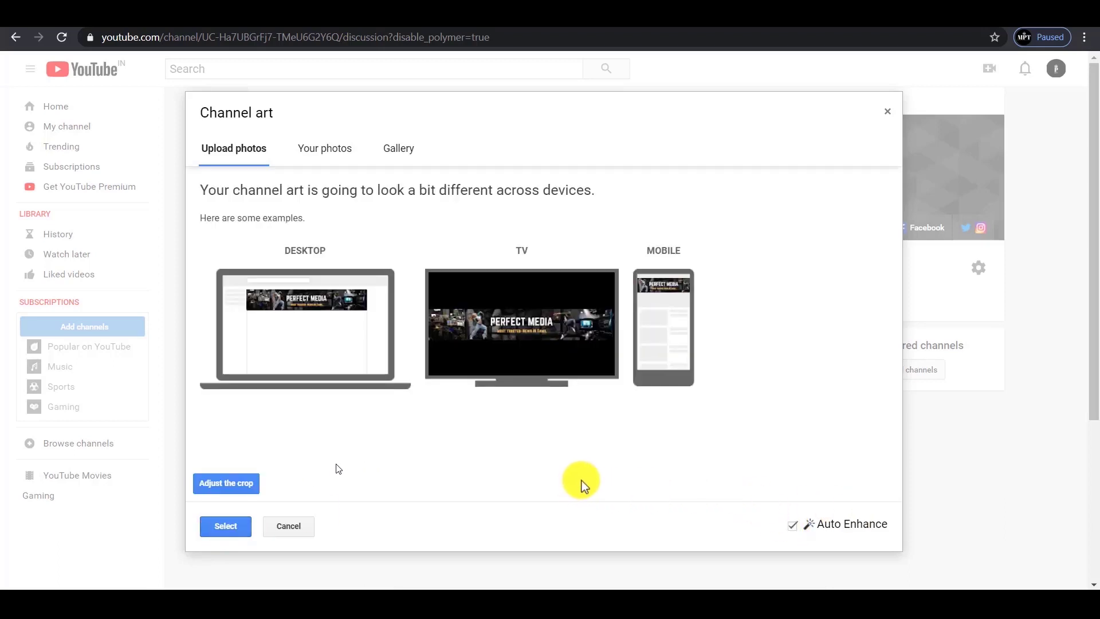
{"action": "left_click", "coordinate": [225, 527]}
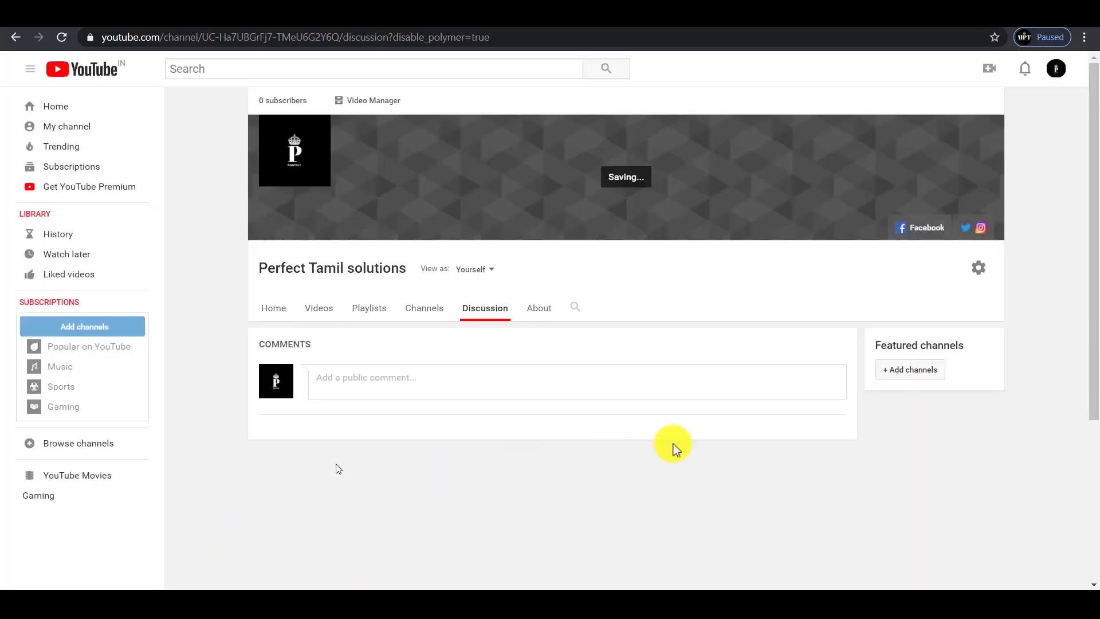